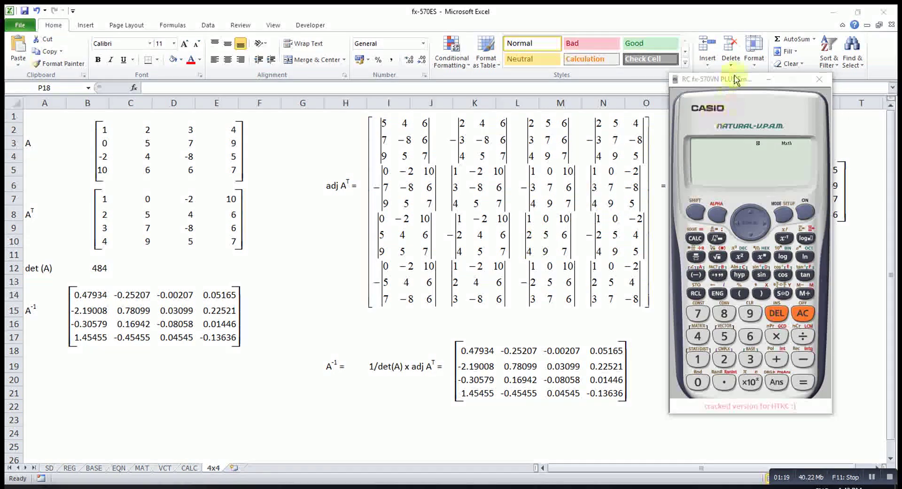
Drag the calculator emulator to the left to uncover the adjugate matrix in columns P–S
left_click_drag(723, 78, 243, 52)
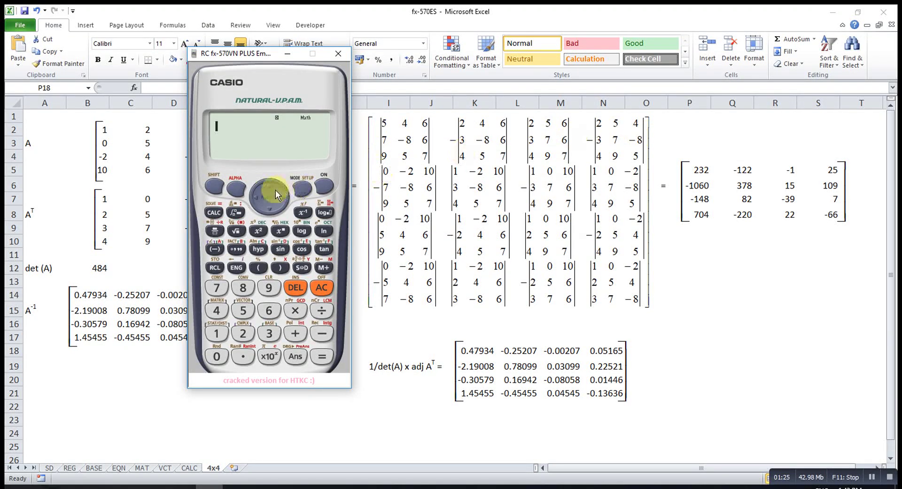
Switch the emulator to MATRIX mode and choose MatA to define
left_click(303, 189)
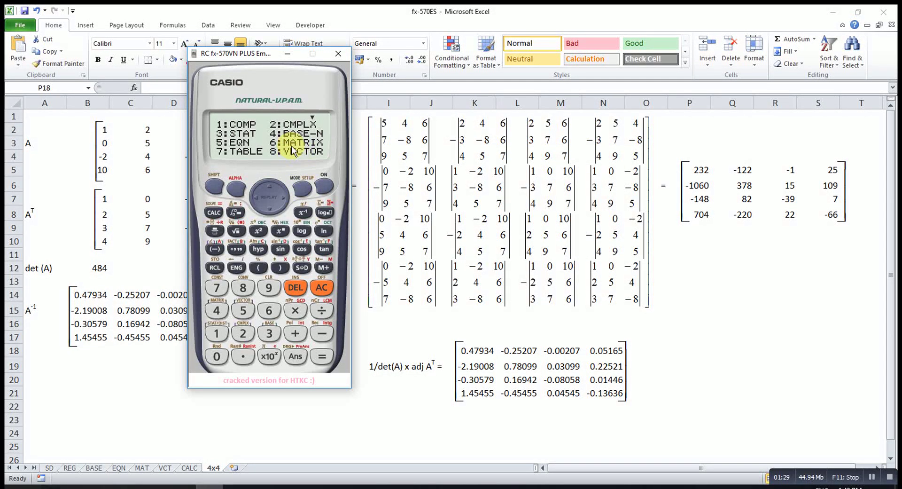
left_click(269, 310)
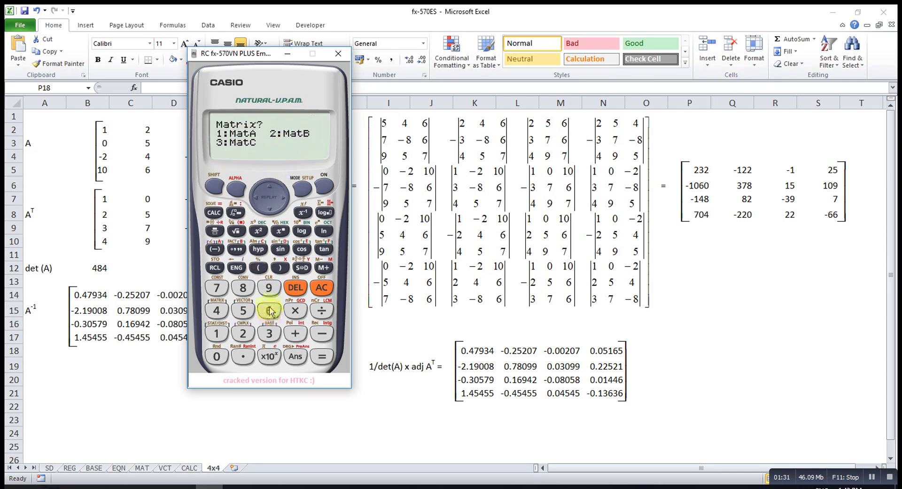
left_click(215, 335)
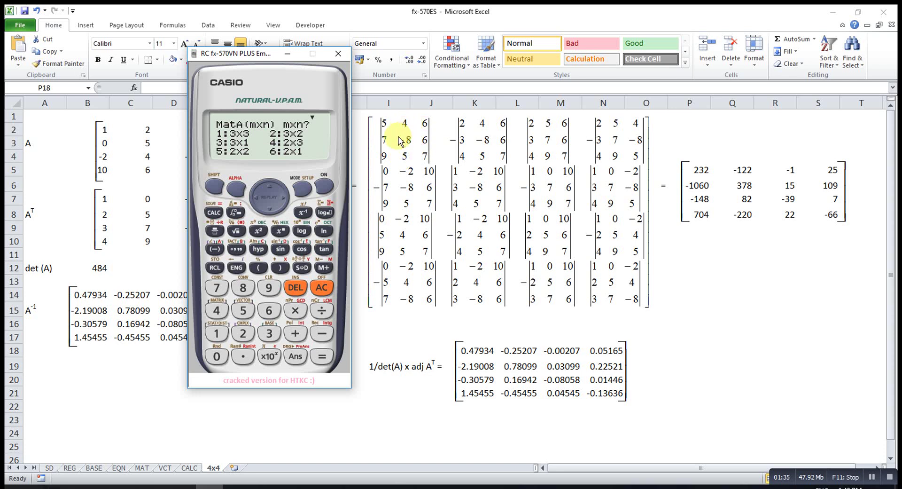
Make MatA a 3×3 matrix and enter its first row 5, 4, 6
left_click(216, 335)
left_click(242, 311)
left_click(322, 355)
left_click(216, 314)
left_click(322, 355)
left_click(268, 310)
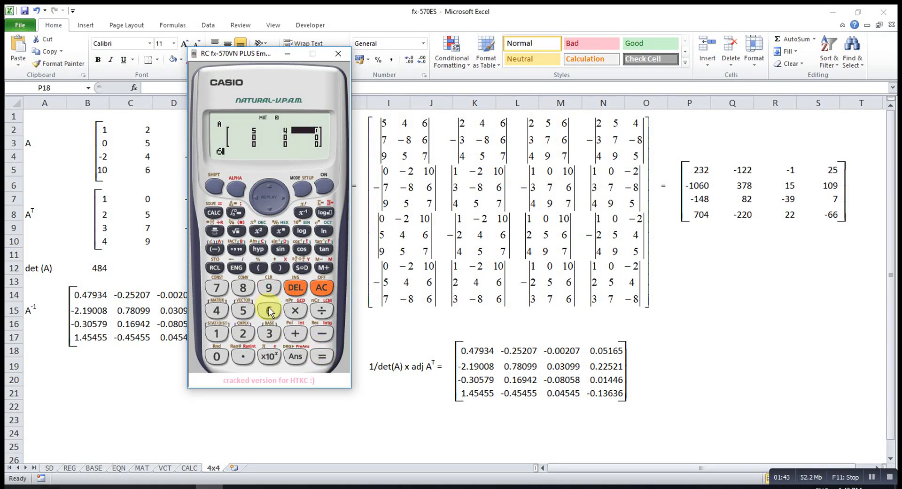
left_click(322, 356)
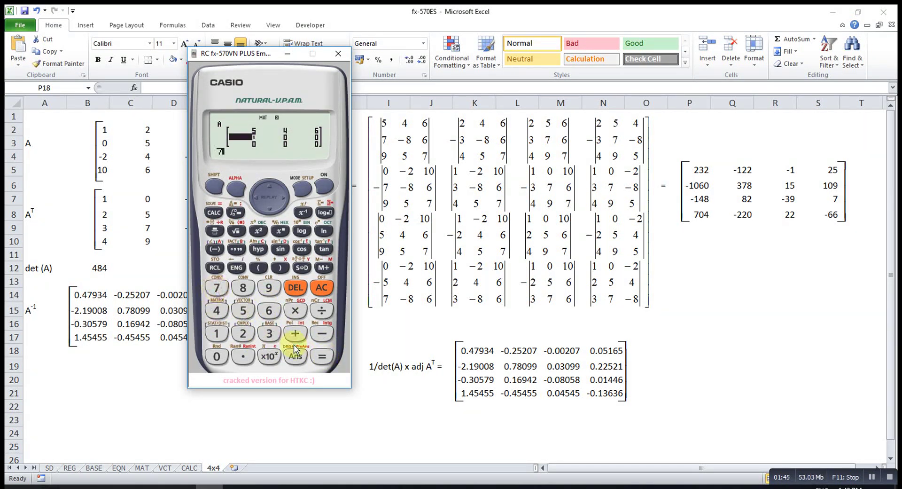
Enter the remaining rows 7, −8, 6 and 9, 5, 7, then leave the editor
left_click(323, 355)
left_click(214, 249)
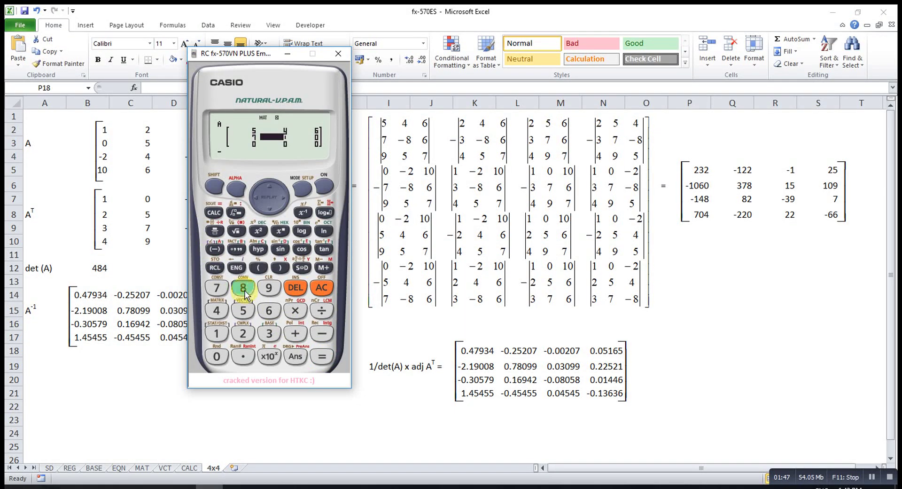
left_click(322, 356)
left_click(268, 311)
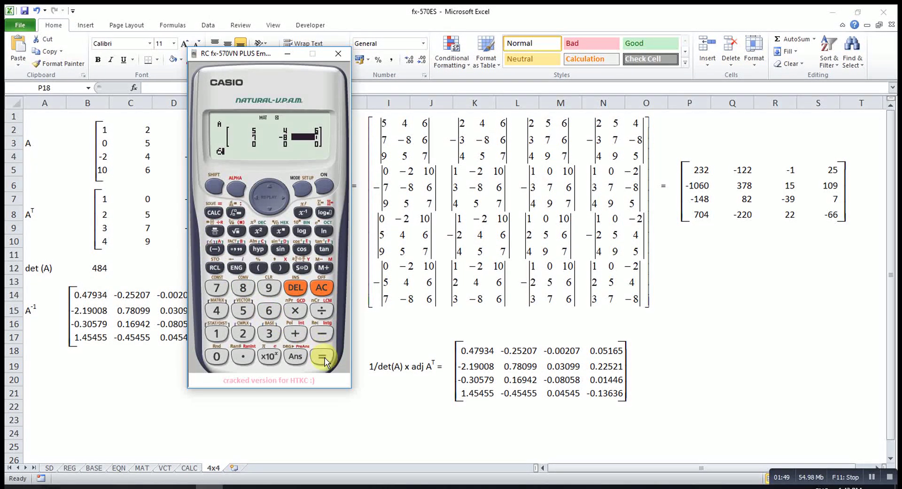
left_click(323, 356)
left_click(266, 295)
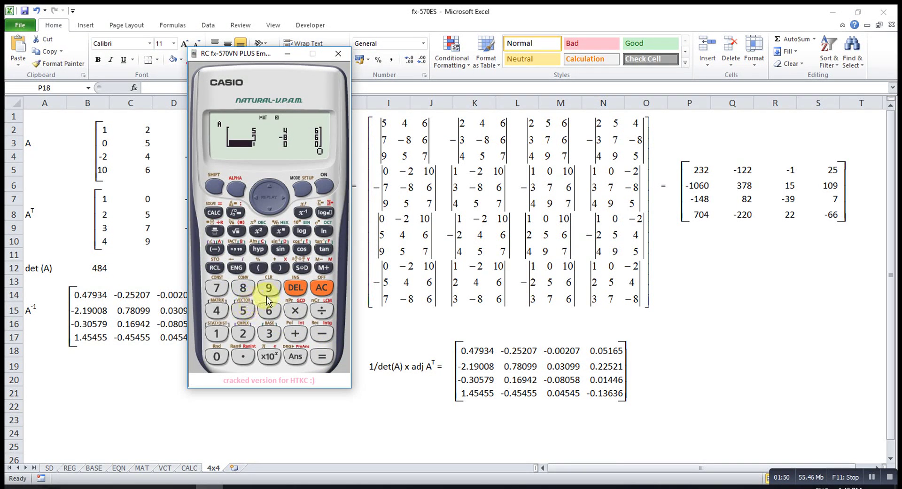
left_click(330, 363)
left_click(244, 311)
left_click(327, 360)
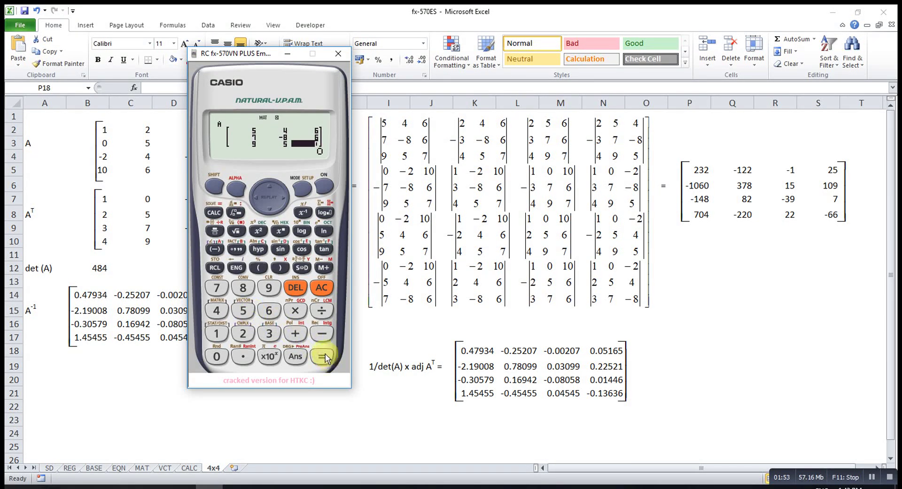
left_click(215, 288)
left_click(320, 288)
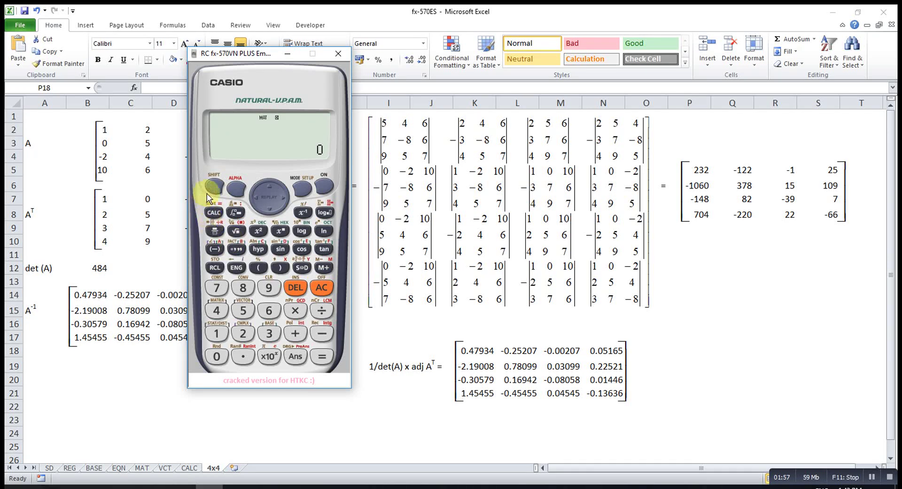
Calculate det(MatA), getting 232 to match the first adjugate entry
left_click(212, 188)
left_click(216, 310)
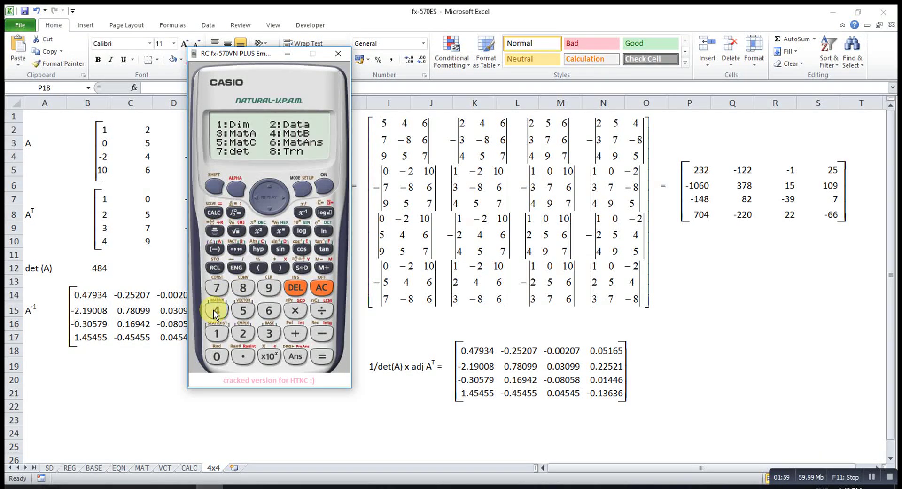
left_click(217, 287)
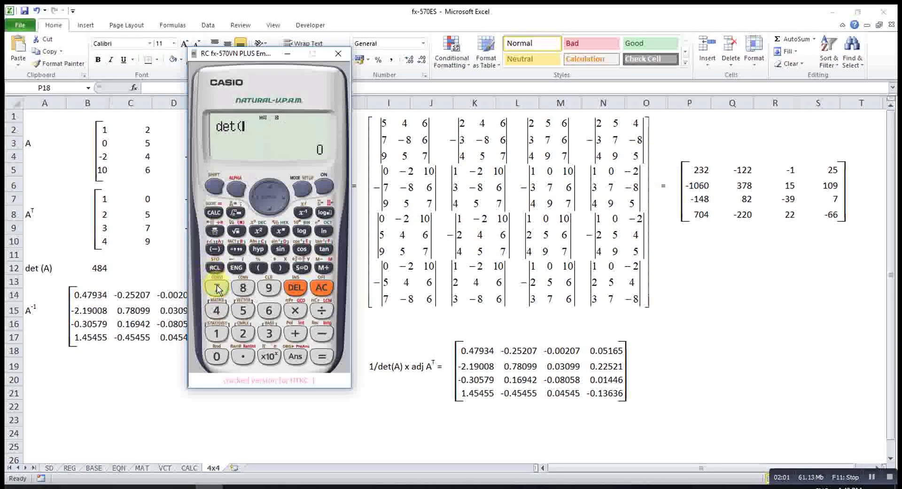
left_click(218, 310)
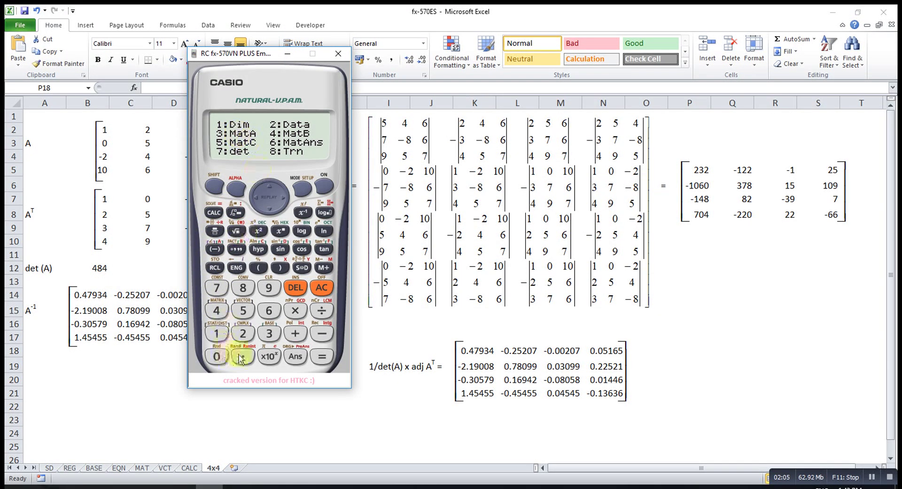
left_click(270, 333)
left_click(322, 357)
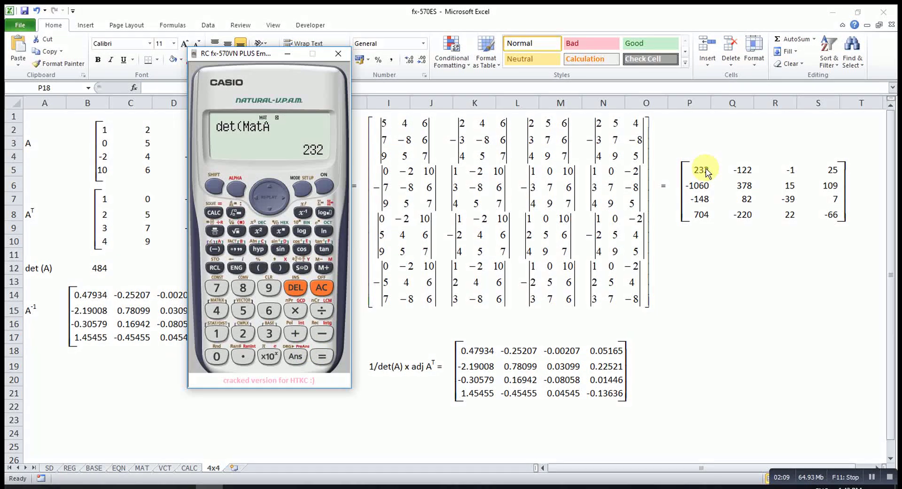
left_click(302, 189)
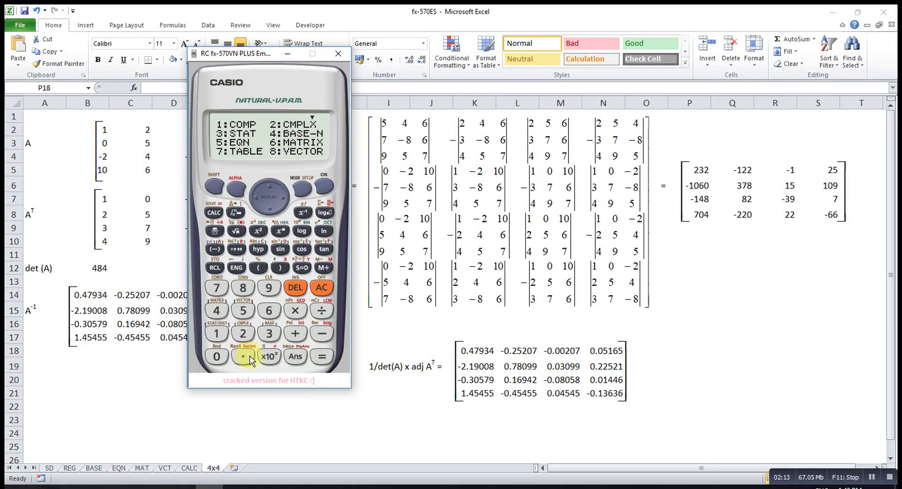
Reopen MatA as 3×3 and overwrite its first column with 2, 3, 4
left_click(269, 310)
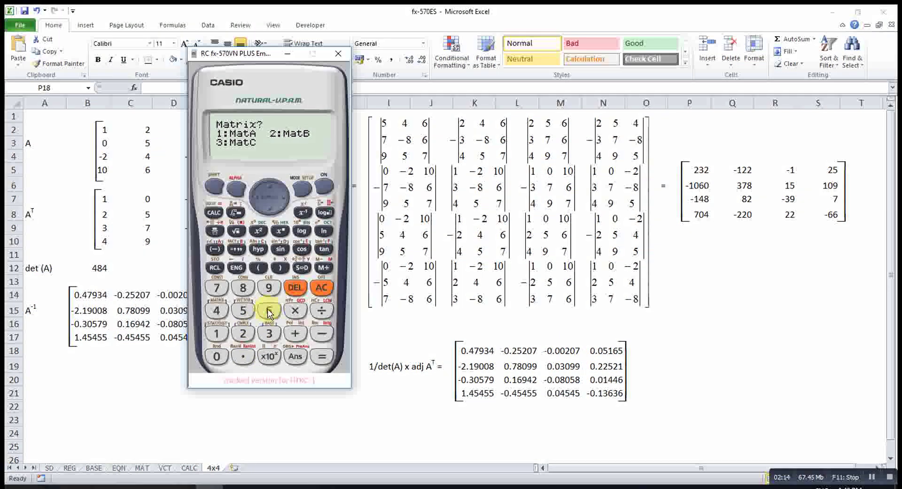
left_click(216, 333)
left_click(216, 333)
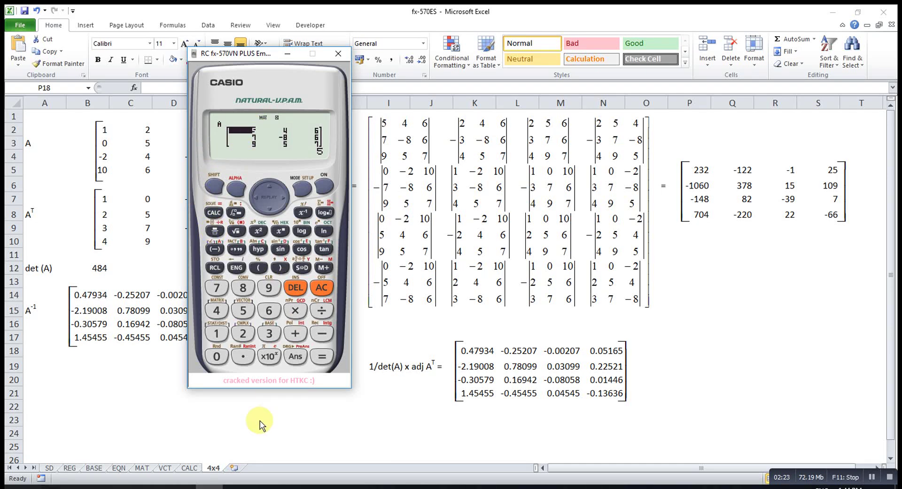
left_click(317, 360)
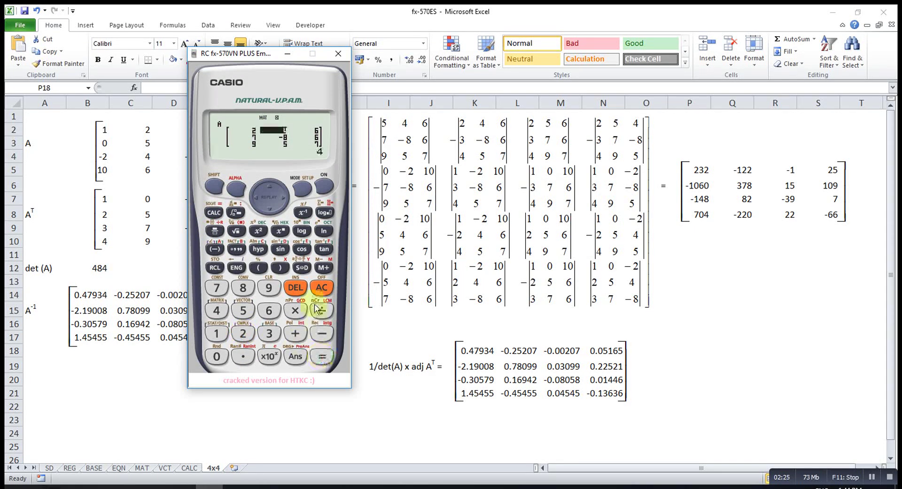
left_click(272, 207)
left_click(272, 212)
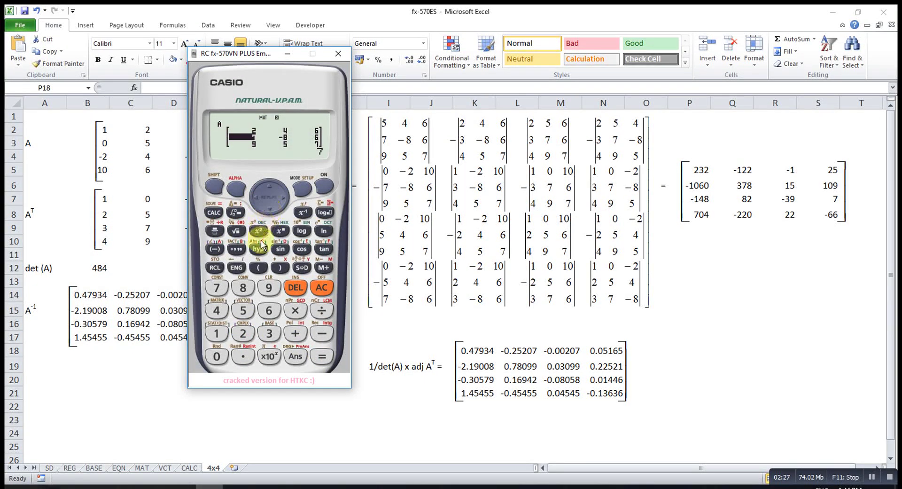
left_click(322, 357)
left_click(257, 196)
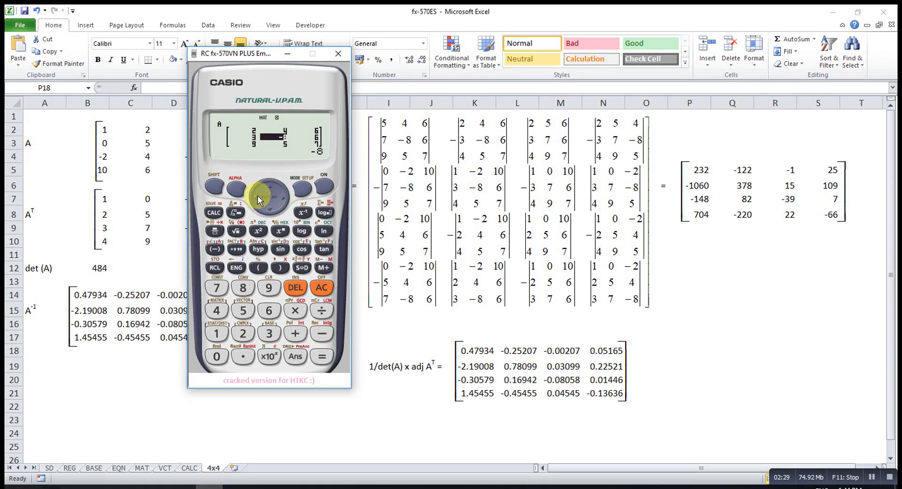
left_click(270, 211)
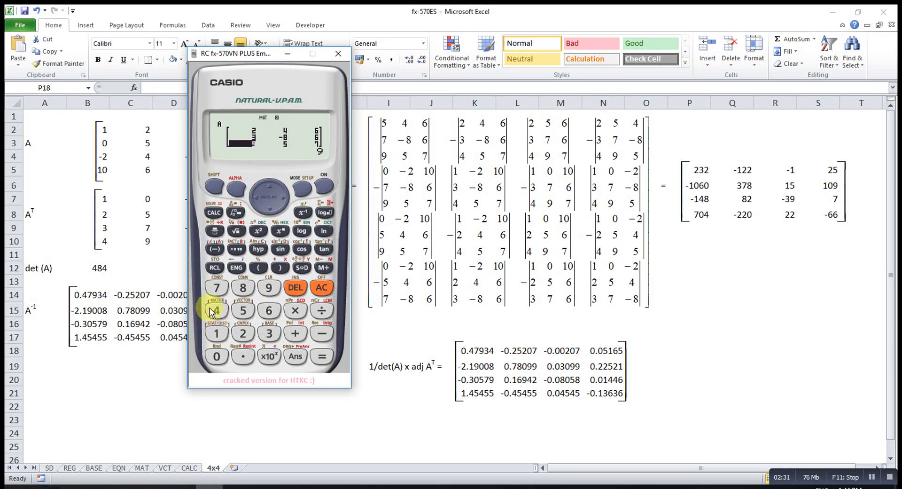
left_click(321, 357)
left_click(322, 287)
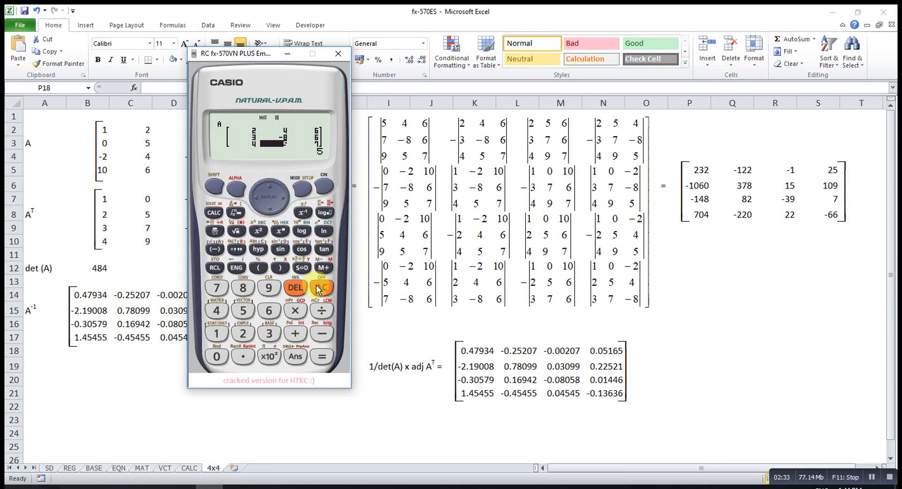
left_click(217, 189)
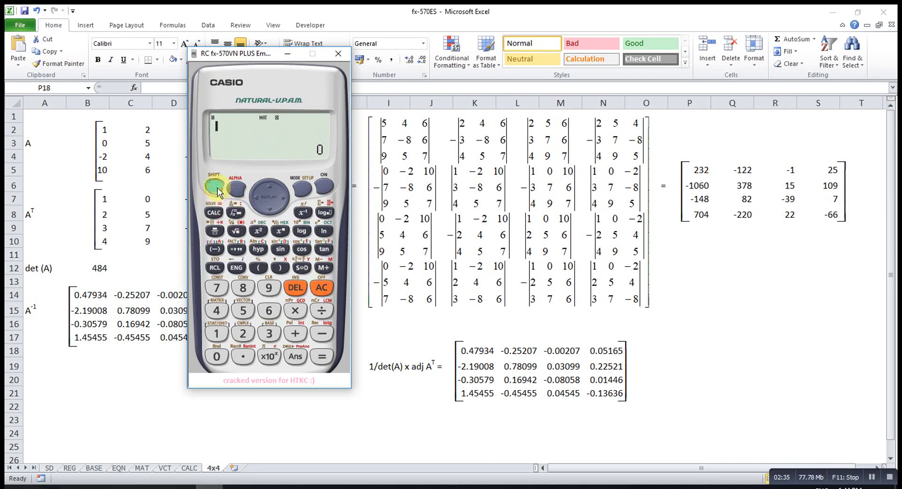
Compute det(MatA) = 122, confirming the −122 adjugate entry
left_click(216, 310)
left_click(217, 288)
left_click(215, 187)
left_click(213, 310)
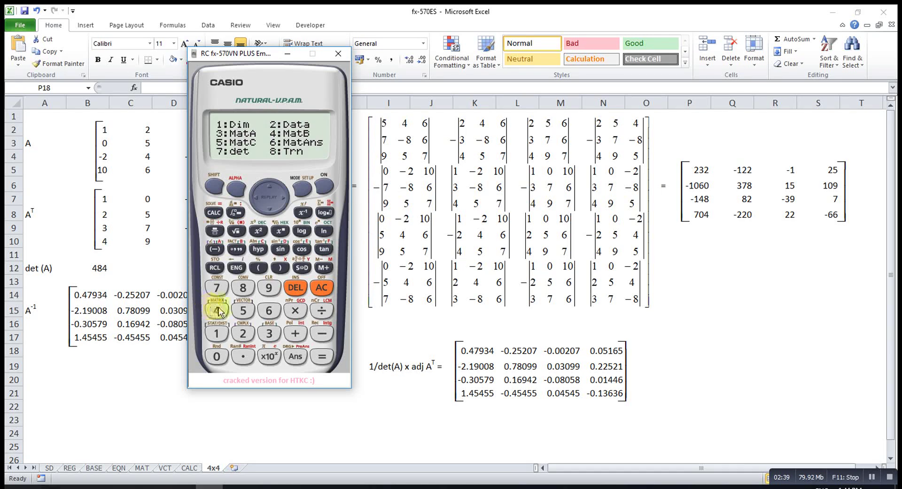
left_click(266, 334)
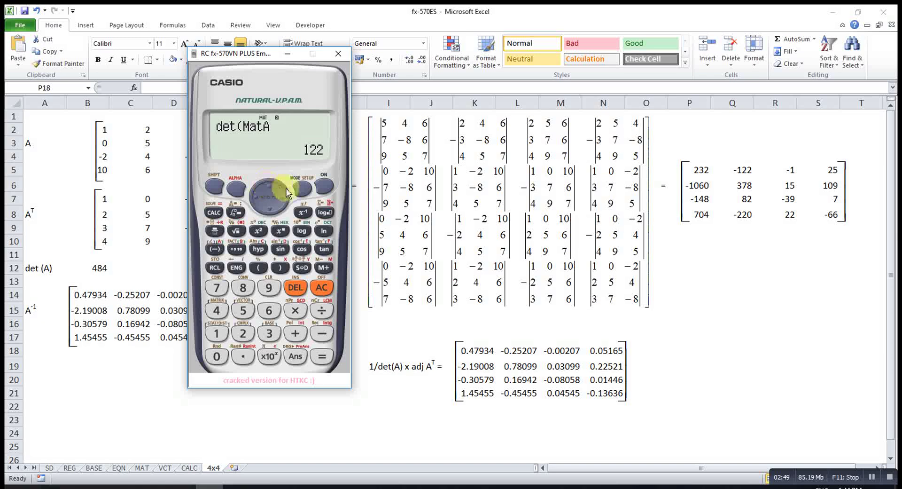
Return to matrix mode to redefine MatA
left_click(302, 190)
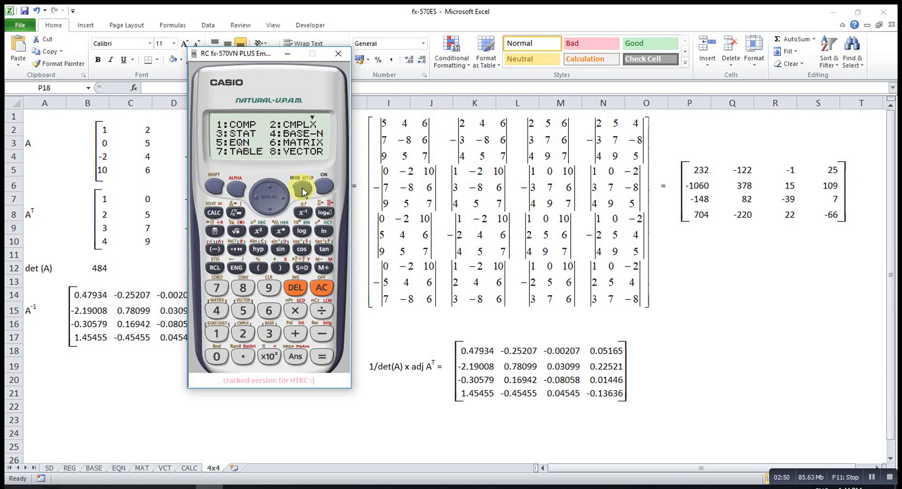
left_click(269, 310)
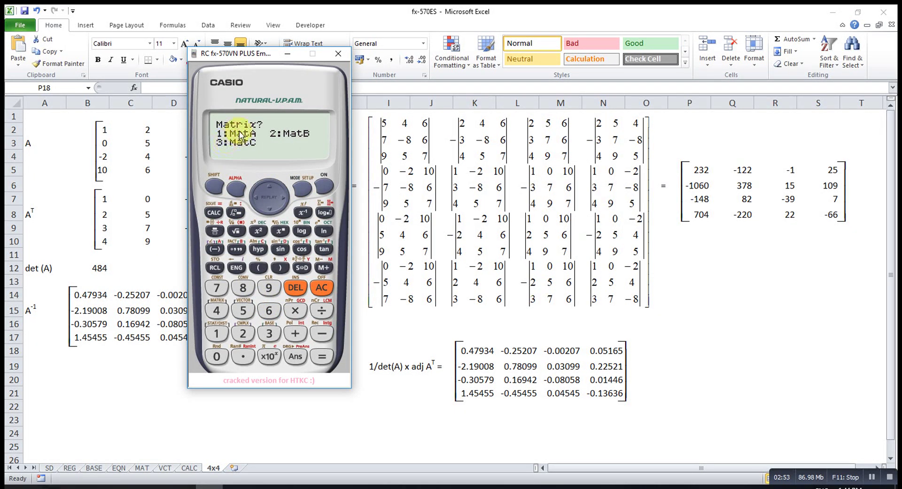
left_click(217, 334)
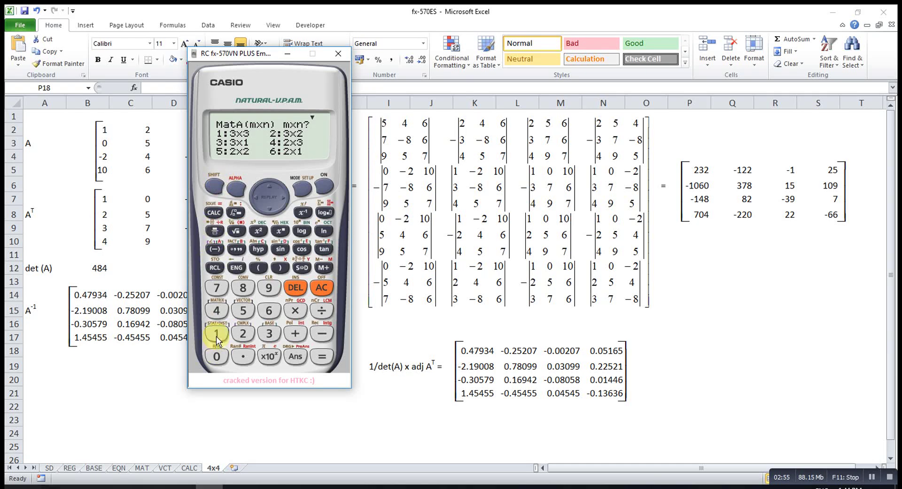
Keep MatA 3×3 and change its second column to 5, 7, 9
left_click(217, 334)
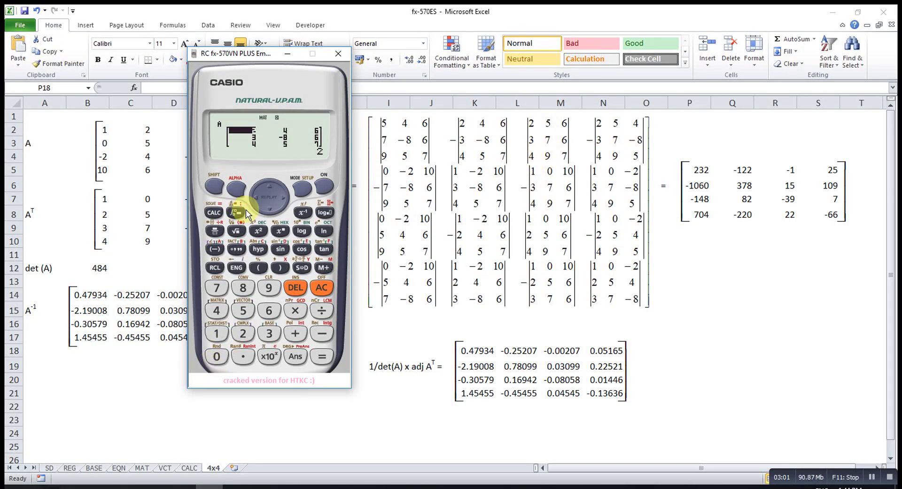
left_click(289, 196)
left_click(247, 319)
left_click(322, 356)
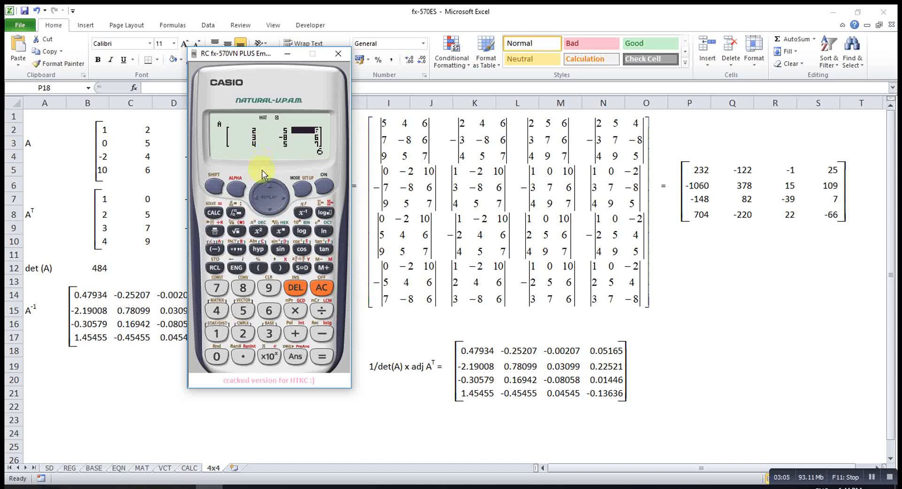
left_click(254, 198)
left_click(269, 212)
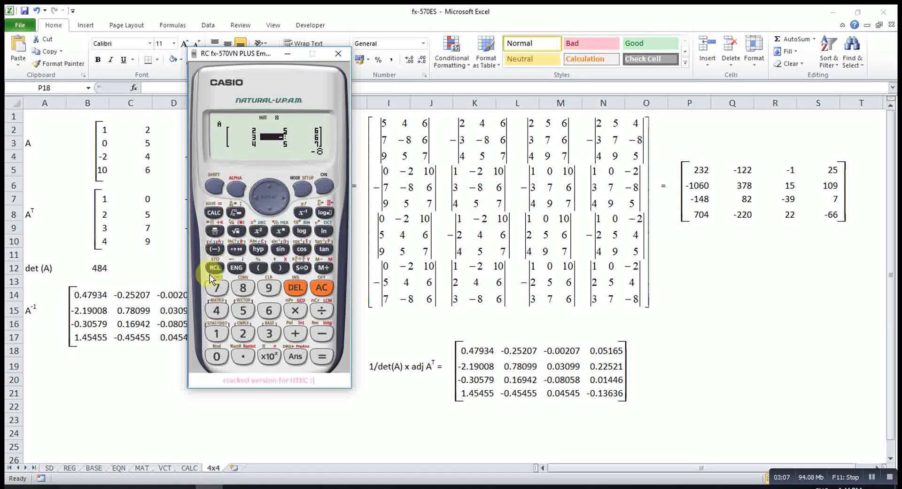
left_click(214, 288)
left_click(322, 356)
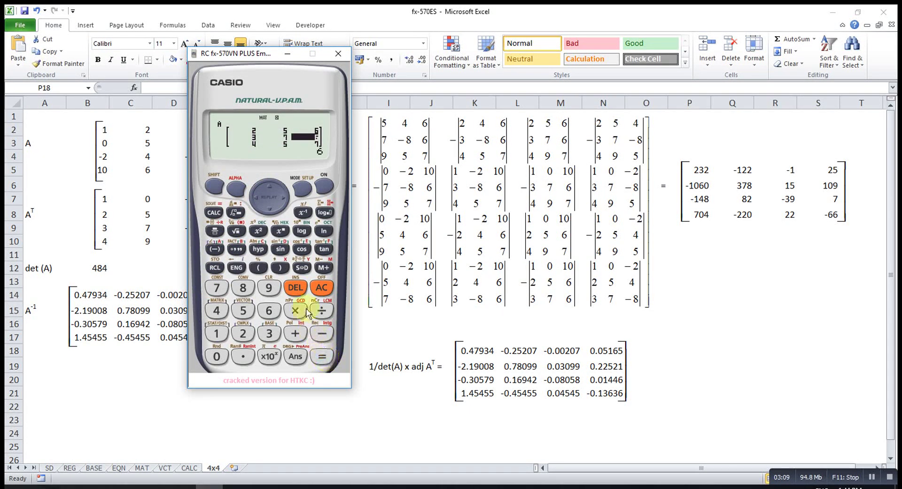
left_click(260, 198)
left_click(273, 210)
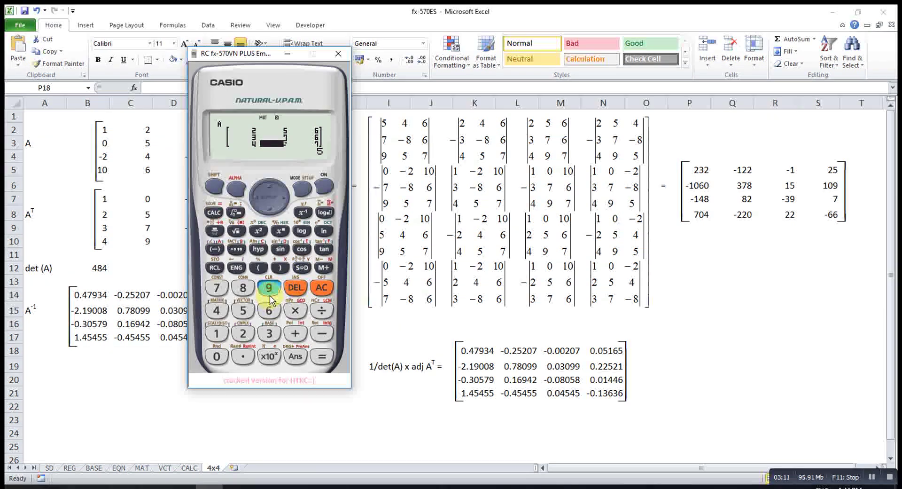
left_click(324, 358)
left_click(321, 287)
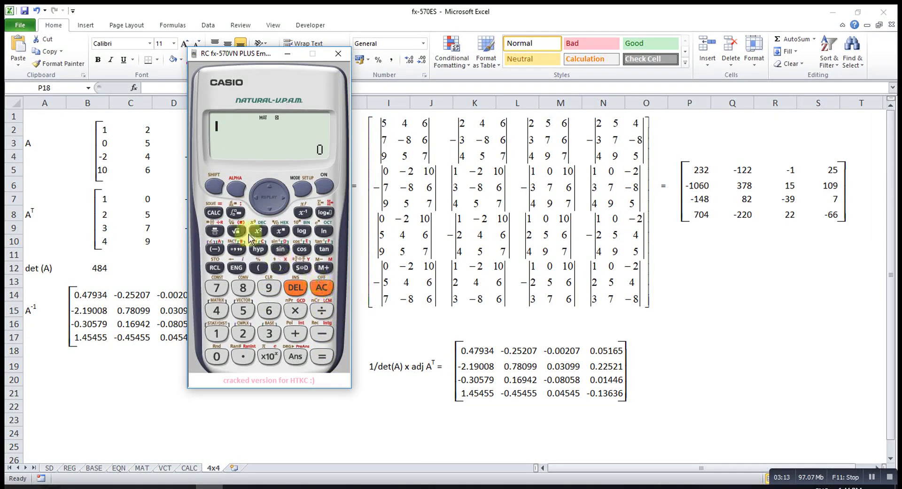
Take det(MatA), obtaining −1 to match the adjugate's −1 entry
left_click(216, 310)
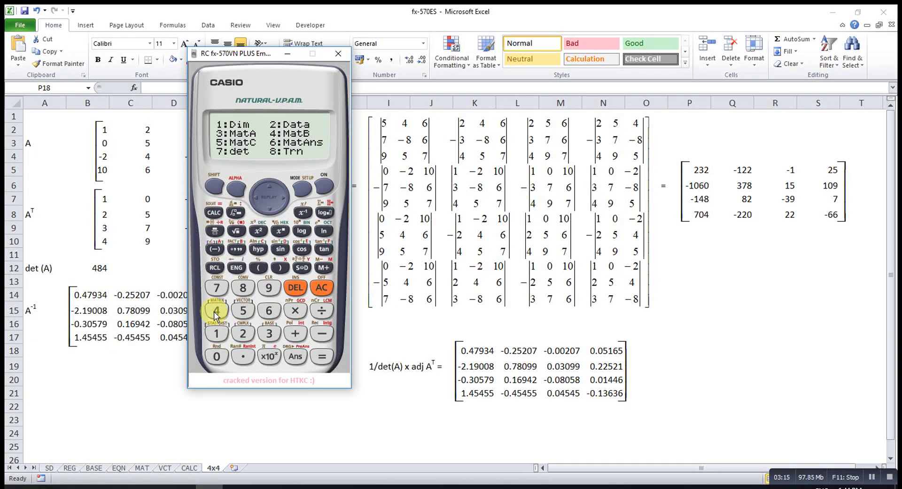
left_click(216, 287)
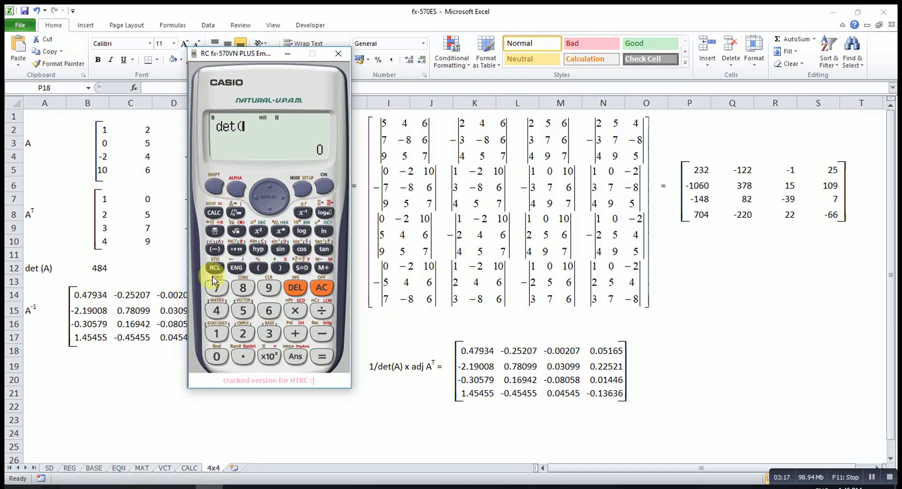
left_click(216, 310)
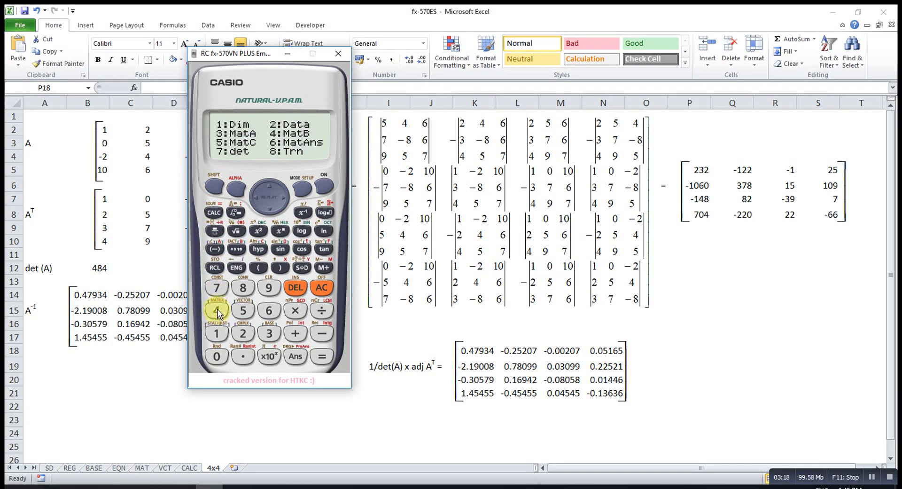
left_click(270, 334)
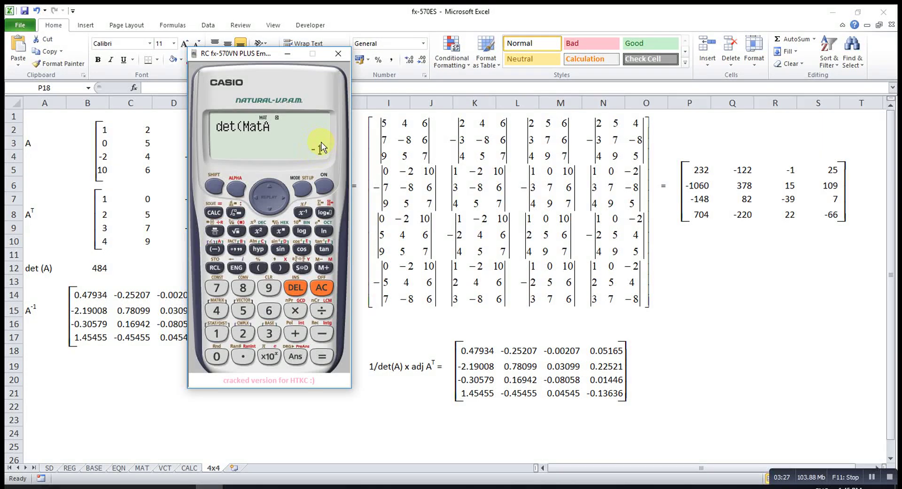
left_click(302, 189)
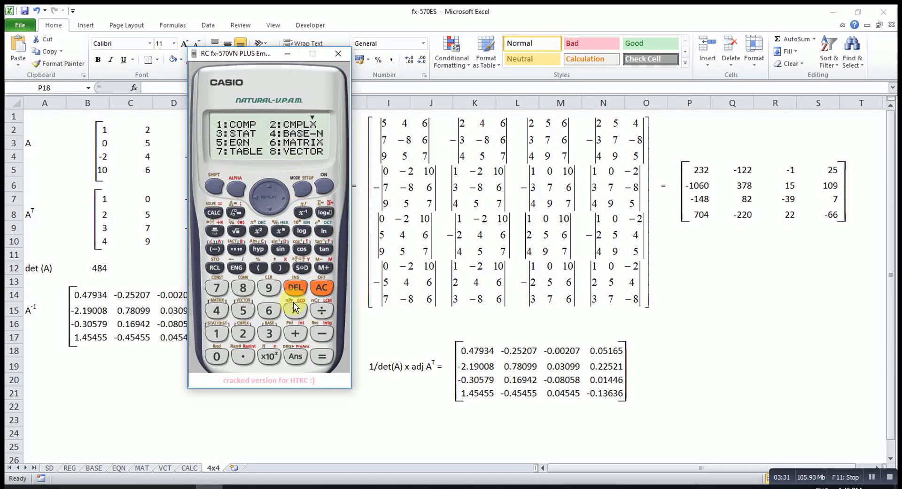
Redefine MatA as 3×3 and set its third column to 4, −8, 5
left_click(269, 310)
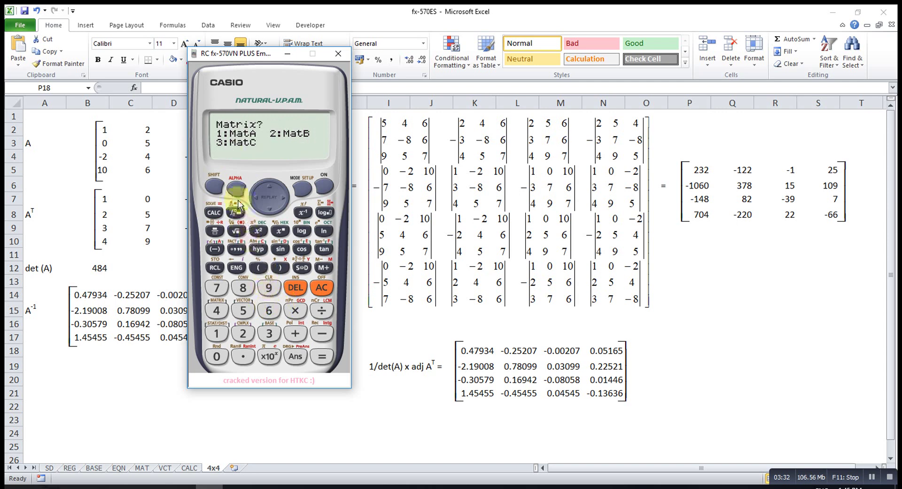
left_click(215, 333)
left_click(216, 334)
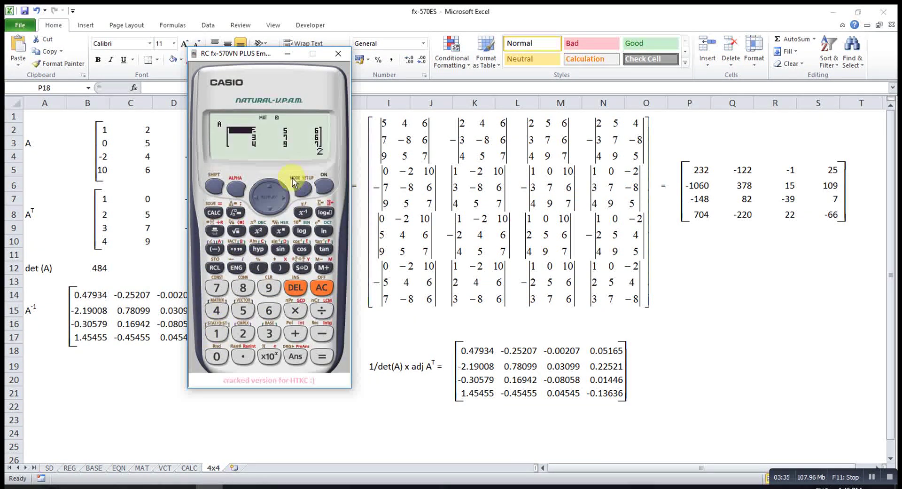
left_click(283, 206)
left_click(283, 206)
left_click(216, 311)
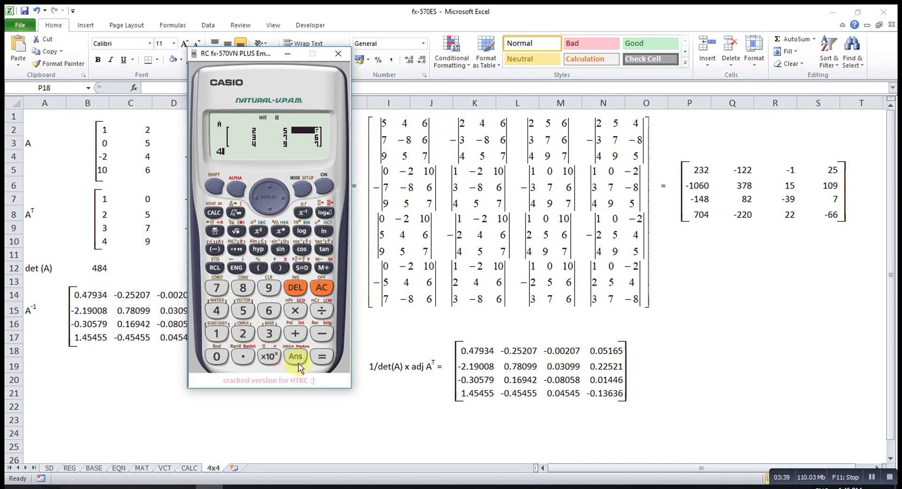
left_click(320, 357)
left_click(284, 205)
left_click(285, 200)
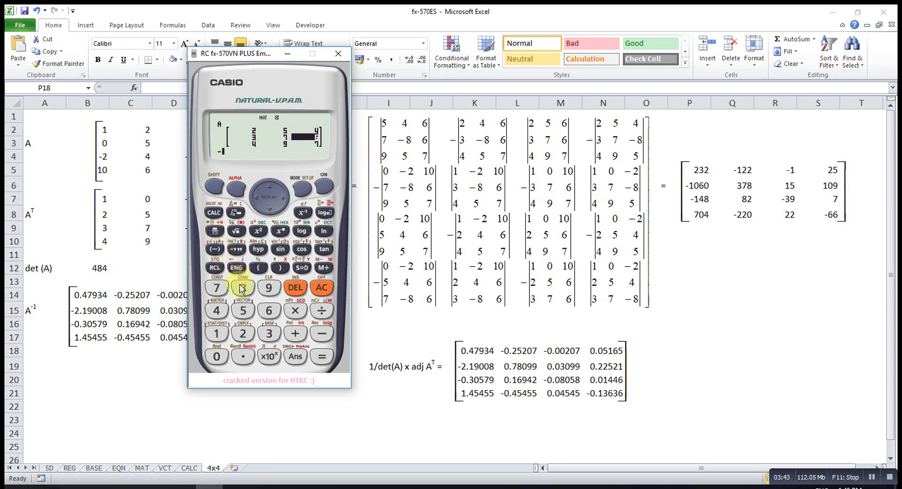
left_click(322, 356)
left_click(278, 196)
left_click(283, 201)
left_click(282, 200)
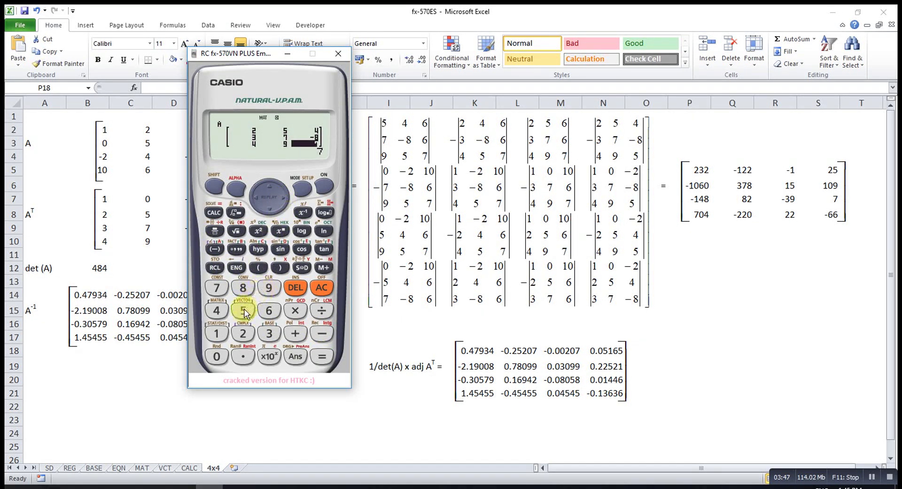
left_click(316, 348)
Calculate det(MatA) for this minor, expecting −25
left_click(217, 186)
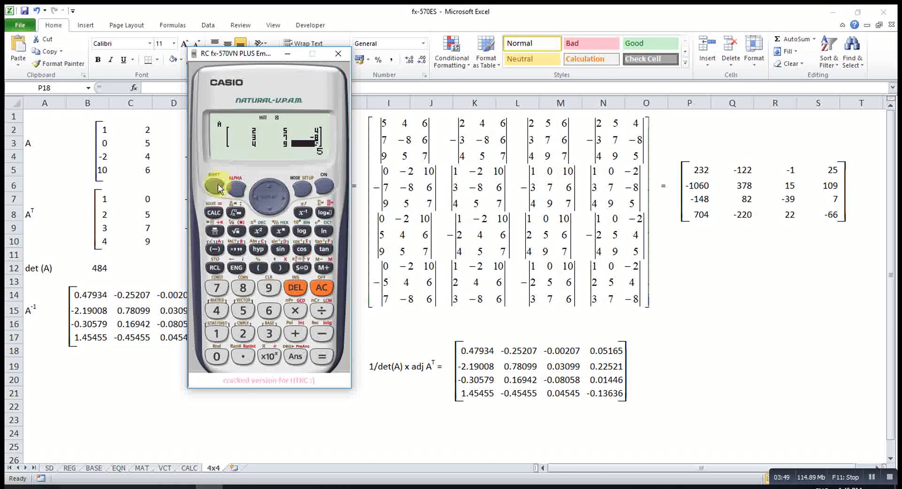
left_click(228, 310)
left_click(326, 288)
left_click(320, 289)
left_click(213, 190)
left_click(216, 309)
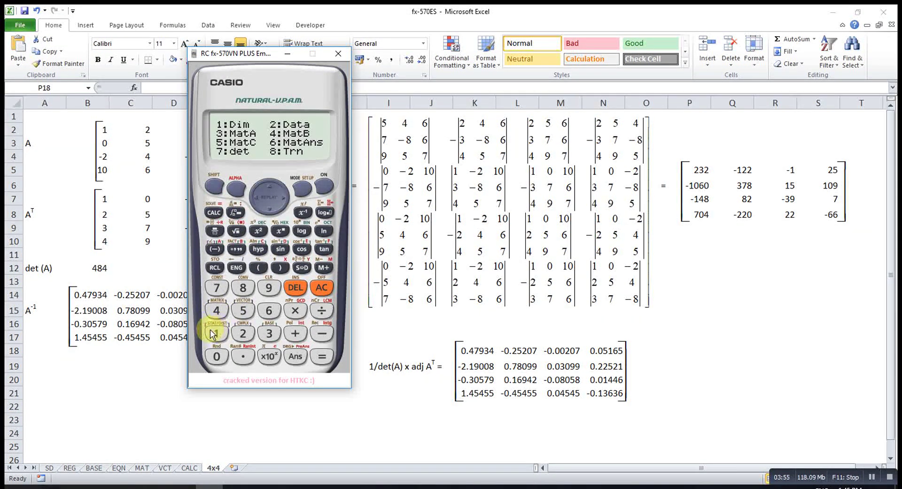
left_click(216, 287)
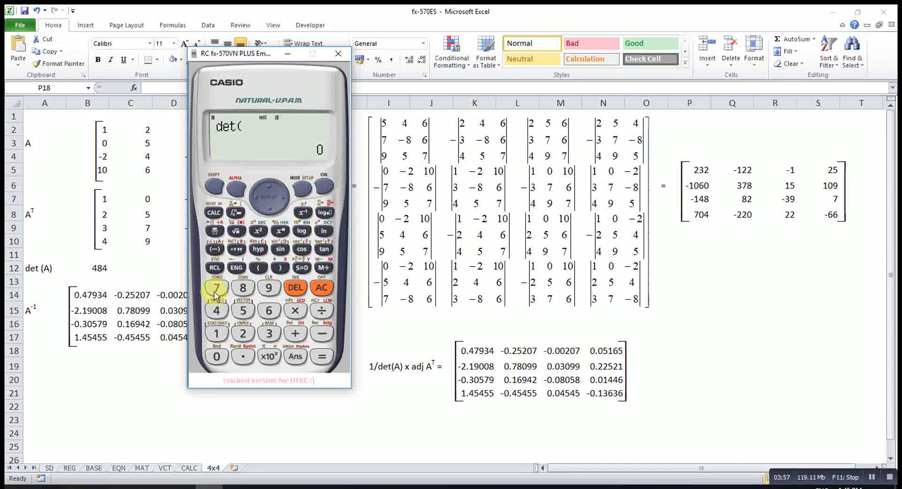
left_click(216, 310)
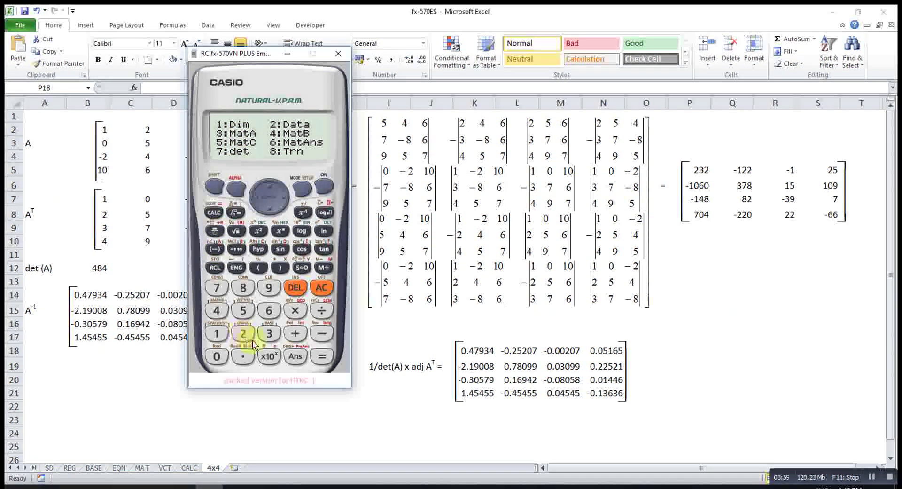
left_click(269, 333)
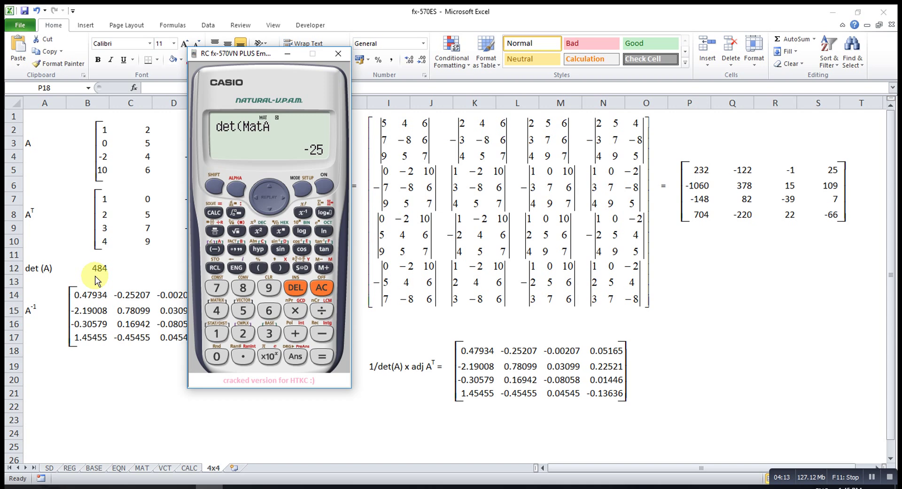
Move the calculator right, clear it and start the expansion with 1×232
left_click_drag(269, 51, 381, 56)
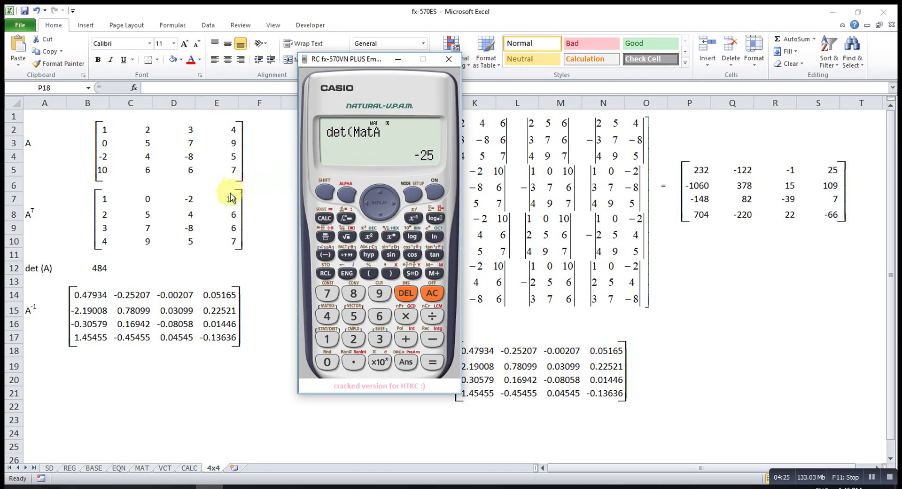
left_click(433, 295)
left_click(327, 339)
left_click(405, 317)
left_click(353, 339)
left_click(380, 339)
left_click(353, 339)
left_click(406, 339)
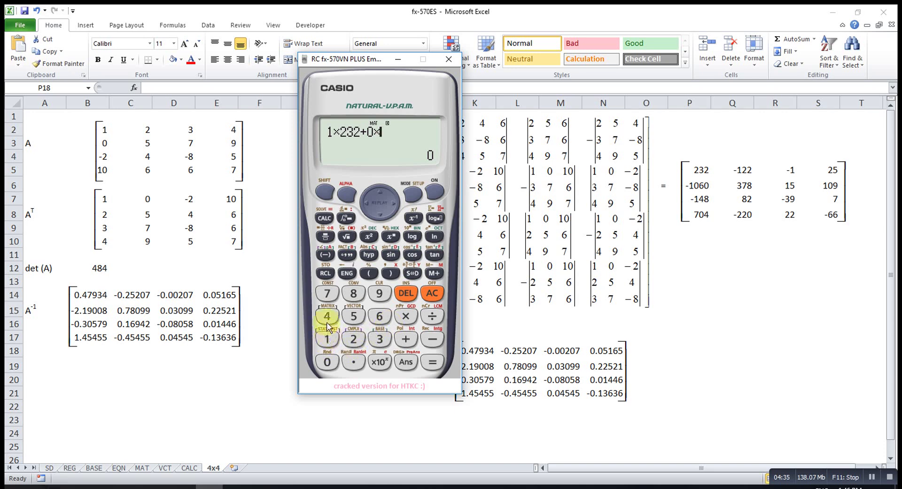
Add the terms 0×−122, −2×−1 and 10×25 and evaluate the sum to 484
left_click(325, 254)
left_click(327, 339)
left_click(355, 339)
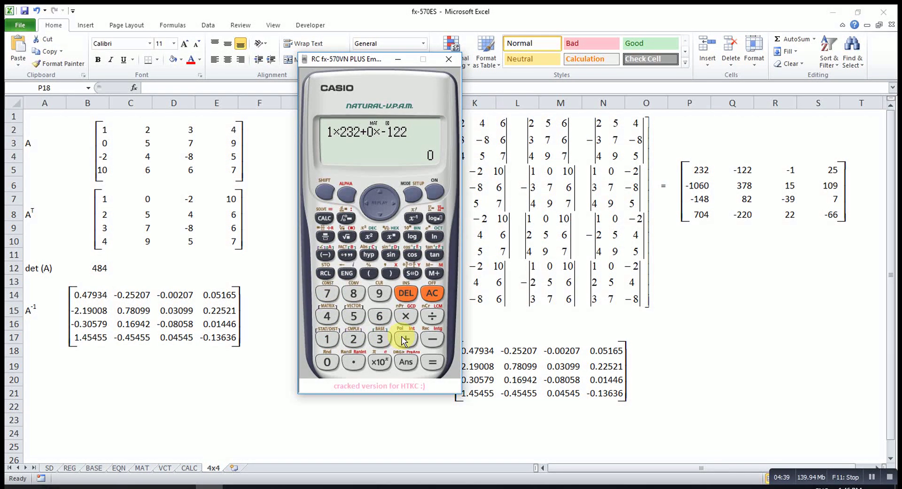
left_click(325, 255)
left_click(353, 340)
left_click(405, 317)
left_click(326, 255)
left_click(328, 339)
left_click(405, 339)
left_click(328, 339)
left_click(327, 361)
left_click(405, 317)
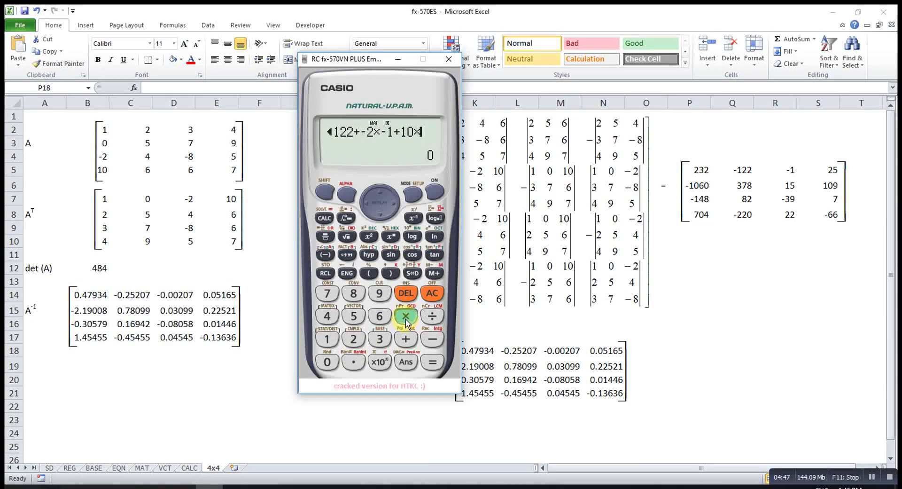
left_click(352, 338)
left_click(354, 316)
left_click(433, 362)
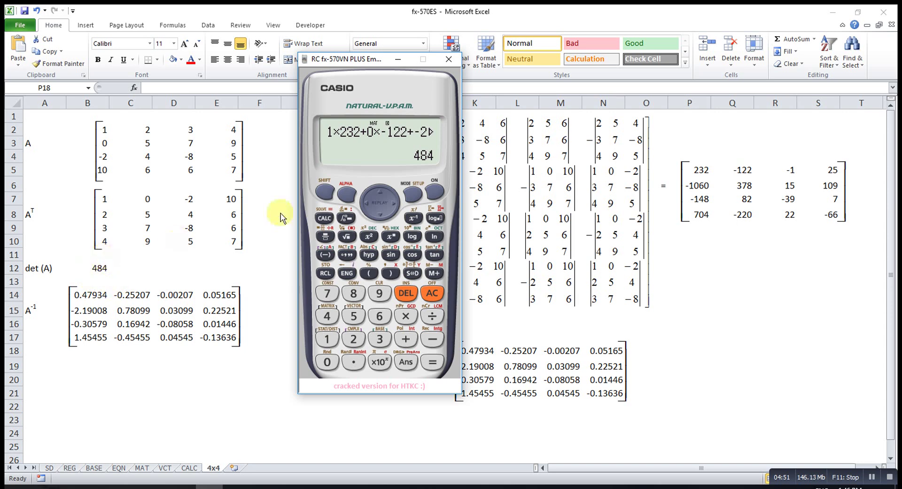
Move the calculator to the top middle, revealing the A⁻¹ = 1/det(A) × adj Aᵀ result
left_click_drag(353, 62, 246, 40)
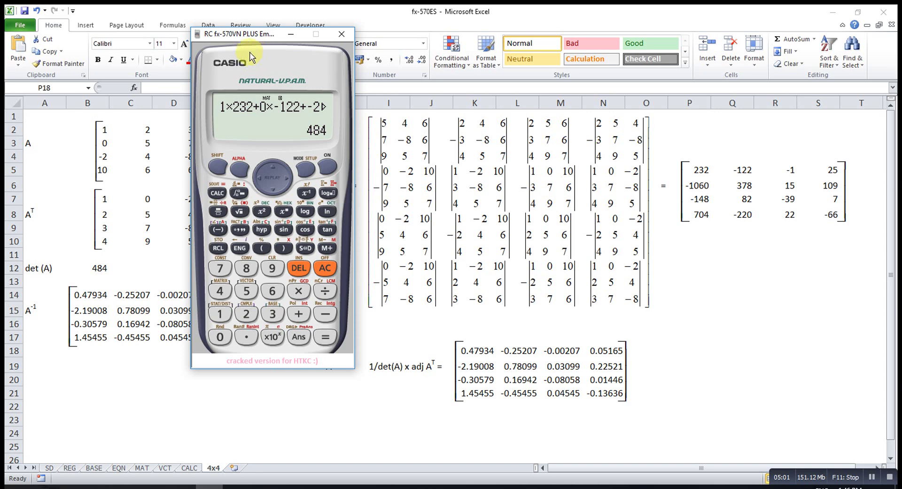
left_click_drag(255, 41, 378, 18)
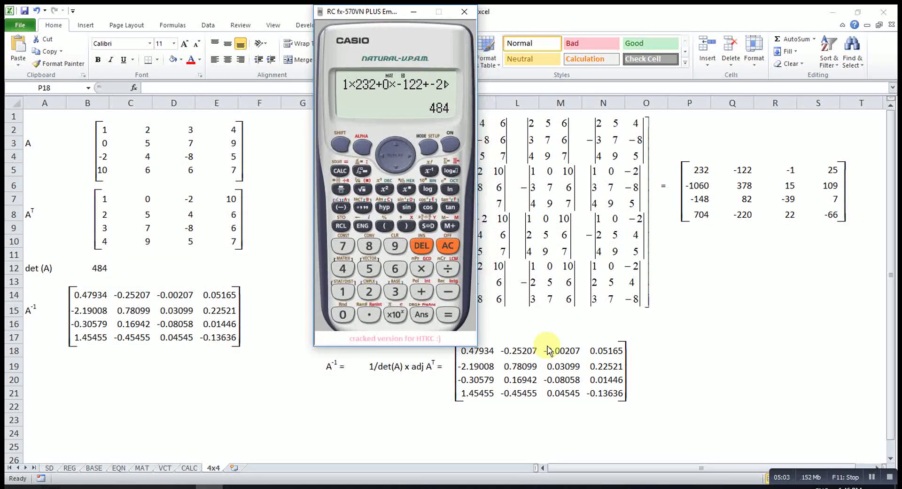